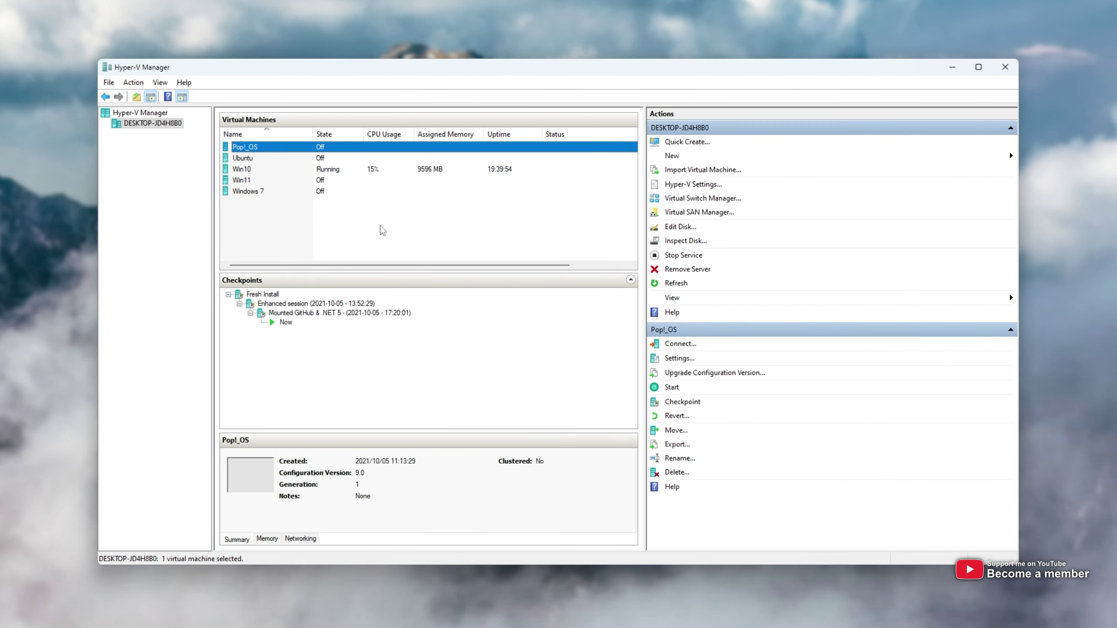
Create the generation 2 VM 'Win11Temp' with default memory and installation options
left_click(381, 230)
right_click(384, 227)
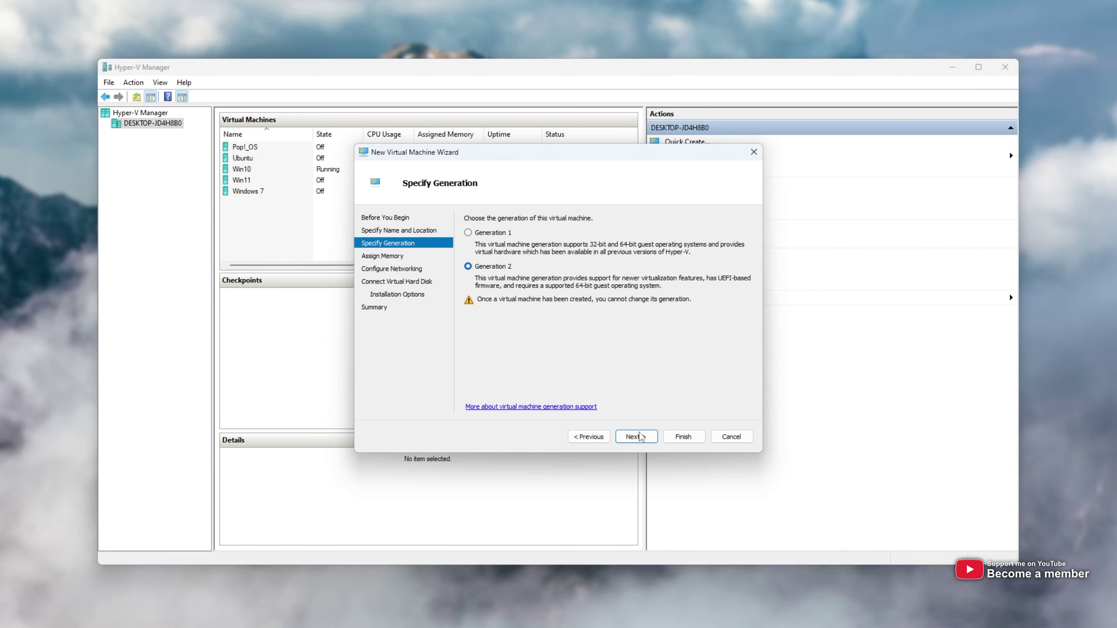
left_click(639, 437)
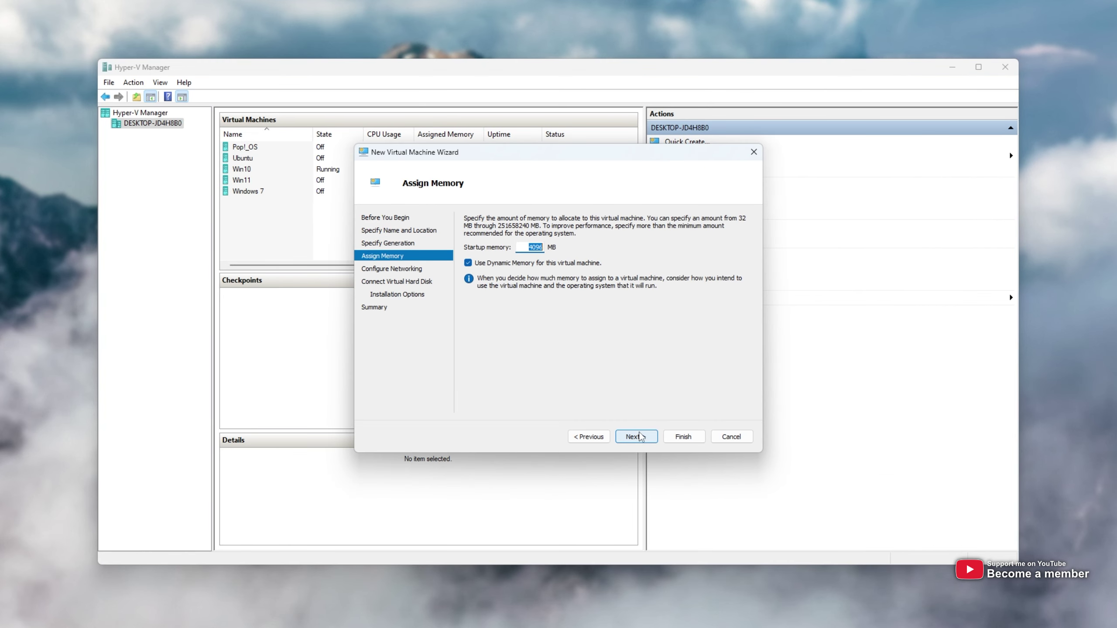
left_click(649, 439)
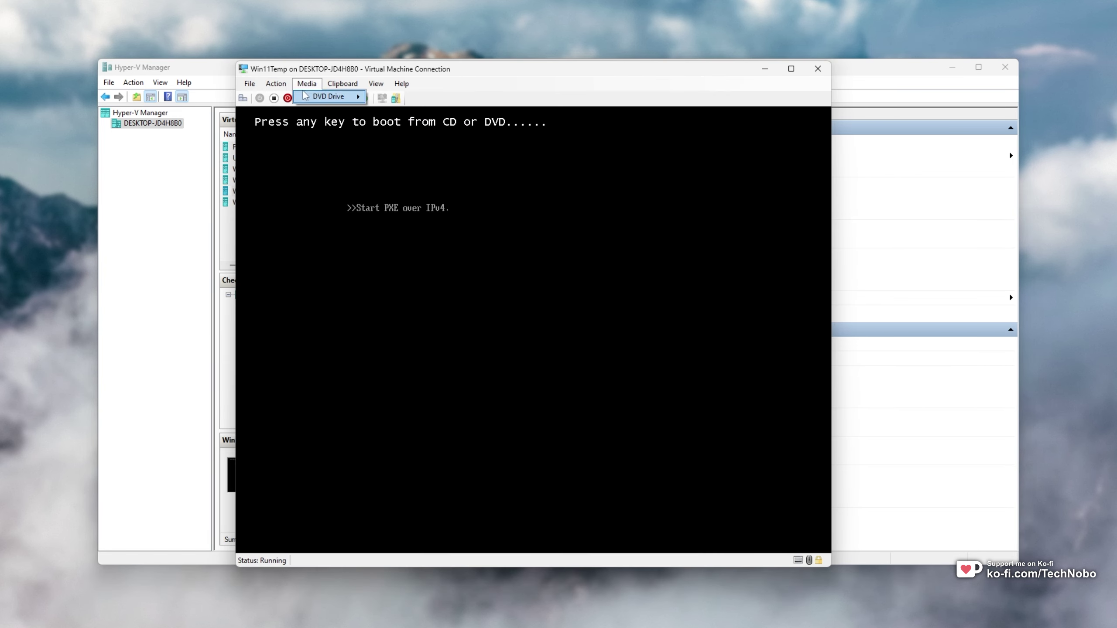
Restart Win11Temp from its connection window and start the Windows 11 installation
left_click(276, 84)
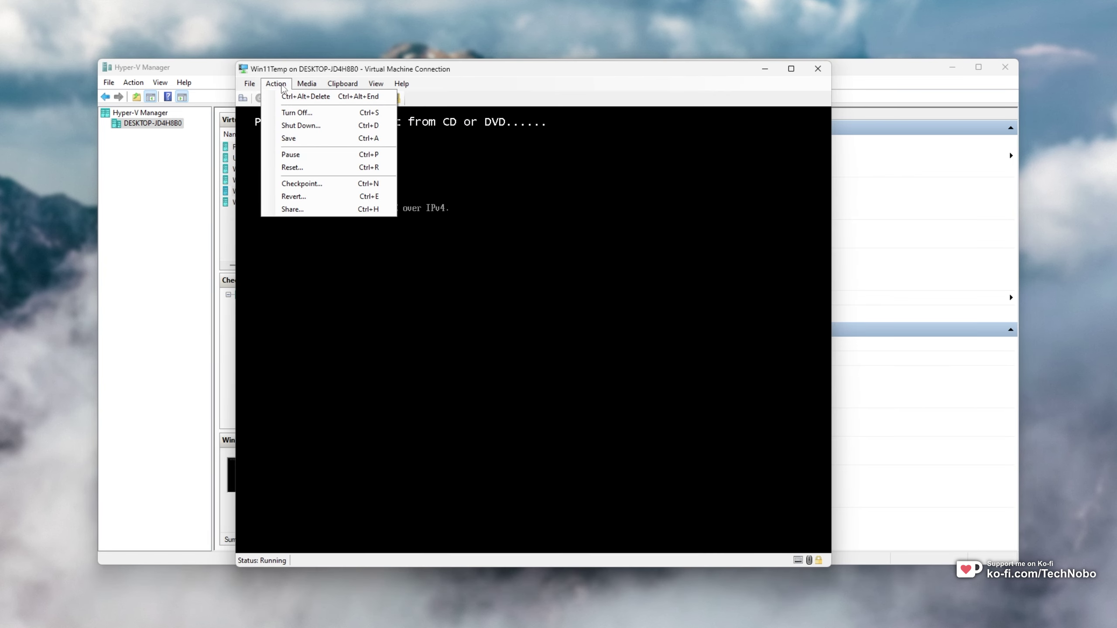
left_click(302, 97)
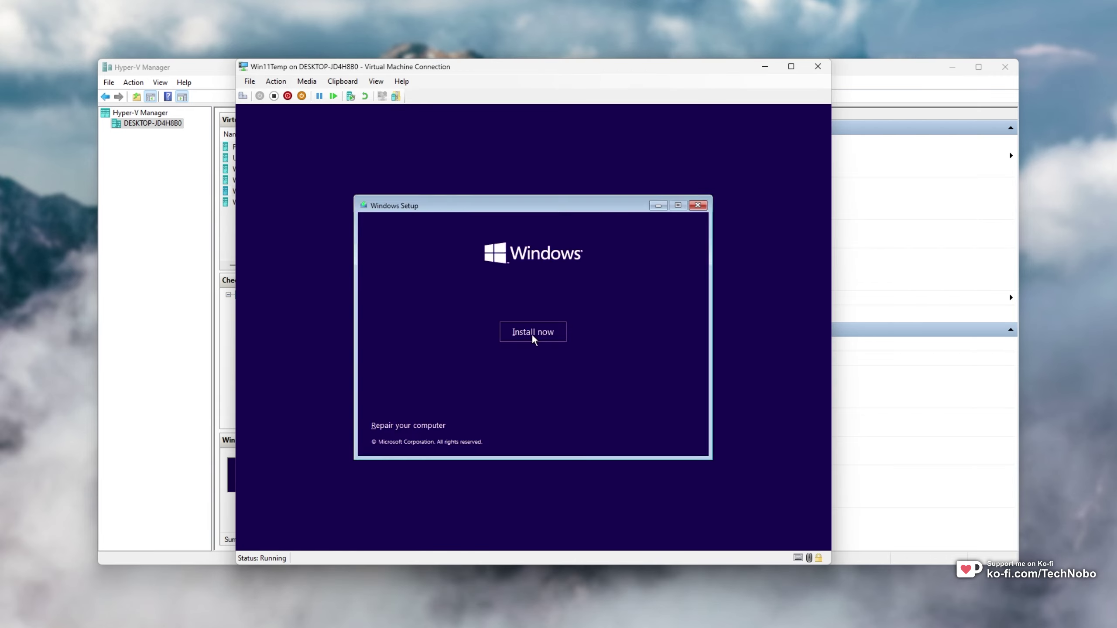
left_click(531, 334)
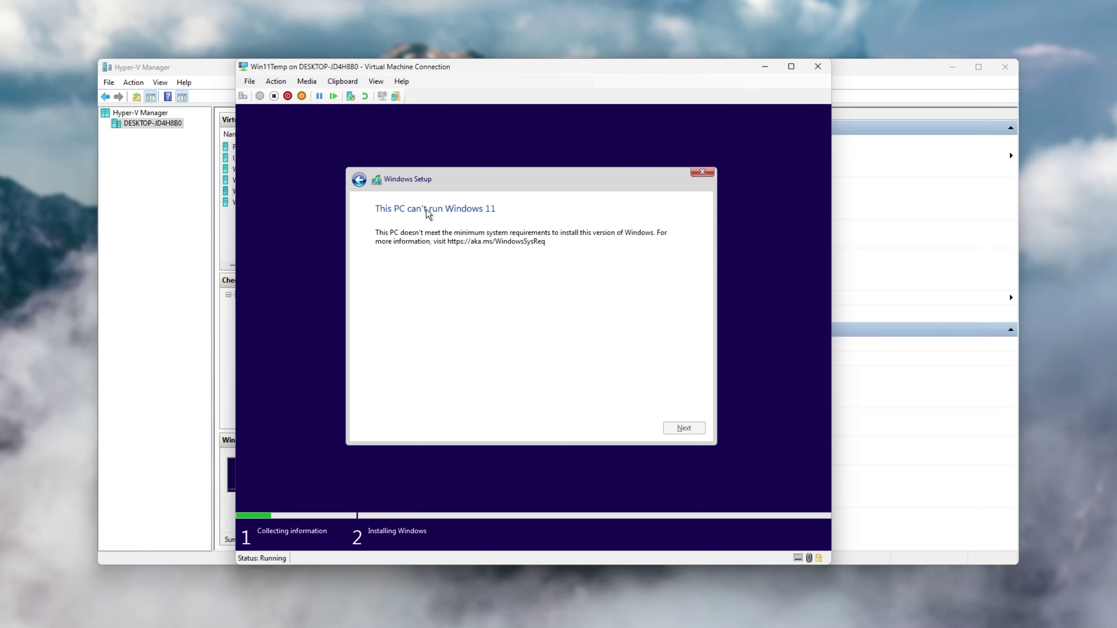
Try a normal shutdown of Win11Temp and dismiss the 'Failed to stop' error
left_click(291, 102)
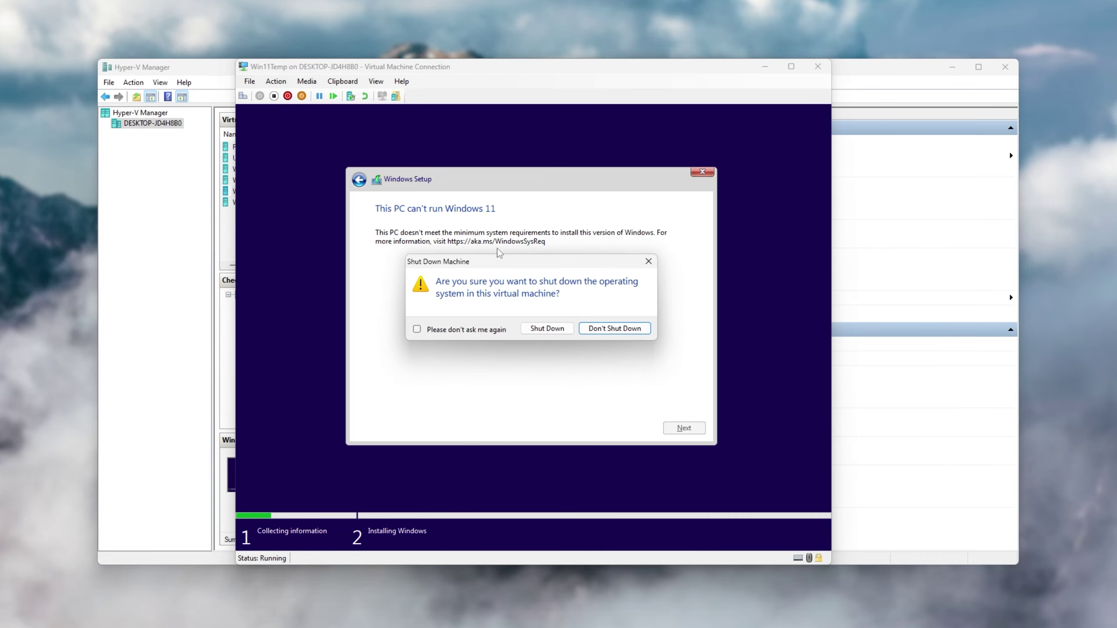
left_click(546, 333)
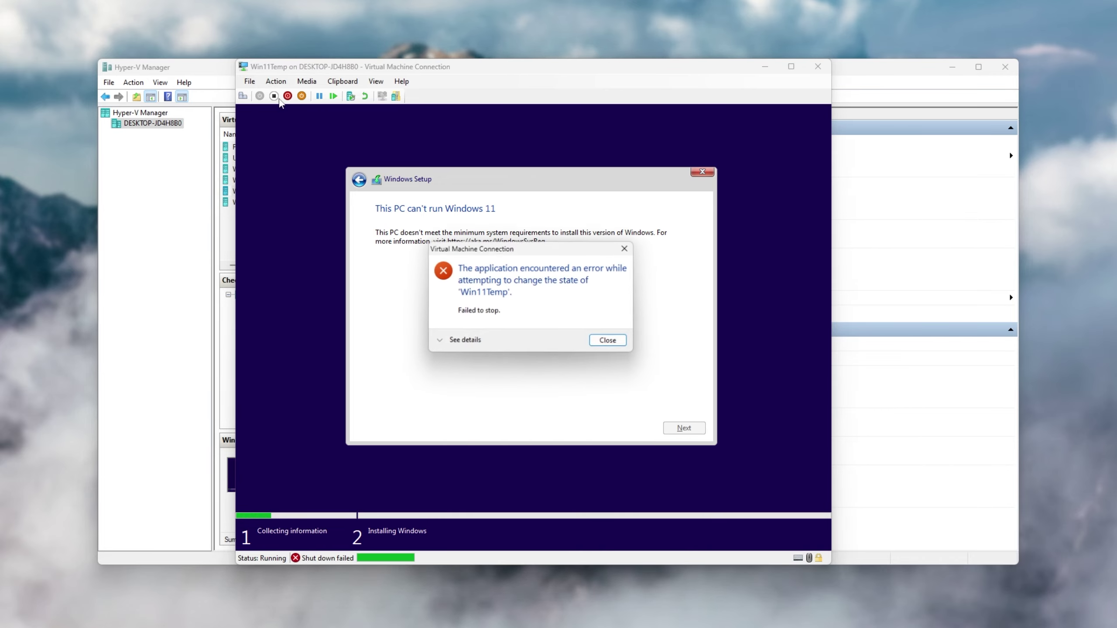
left_click(609, 342)
Force Win11Temp off with a confirmed Turn Off
left_click(273, 96)
left_click(548, 335)
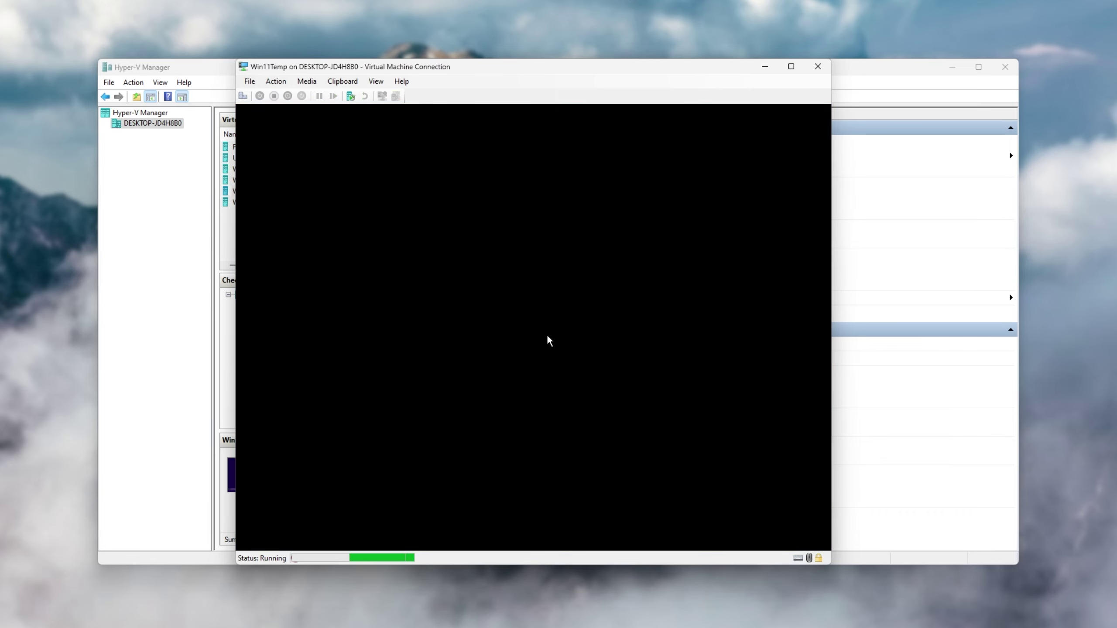
left_click(250, 82)
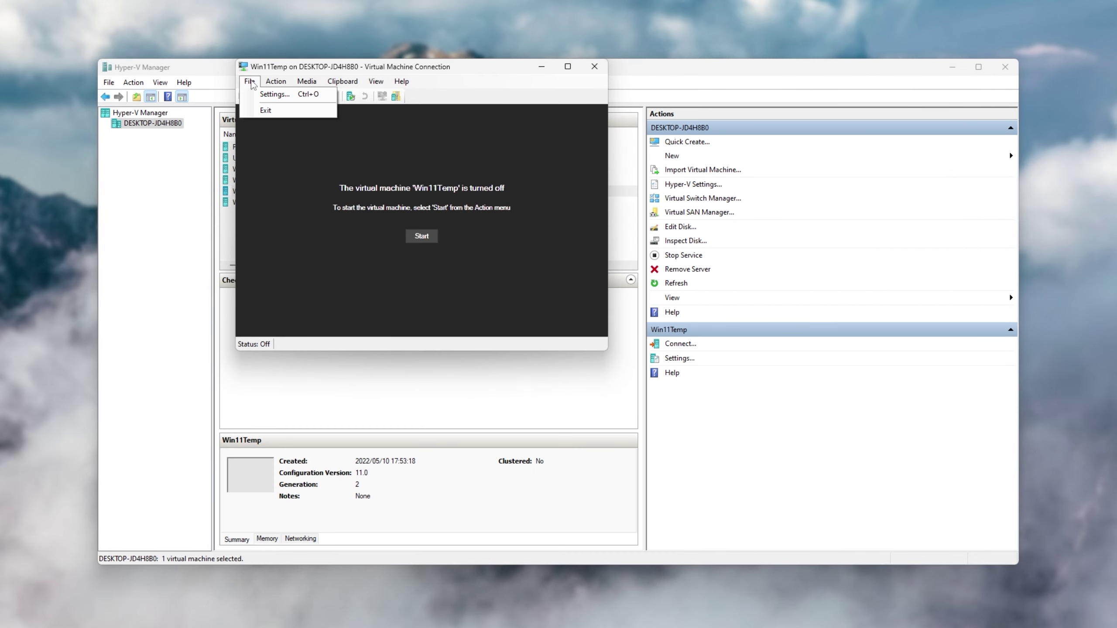
Check Enable Trusted Platform Module in Win11Temp's Security settings and save with OK
left_click(270, 93)
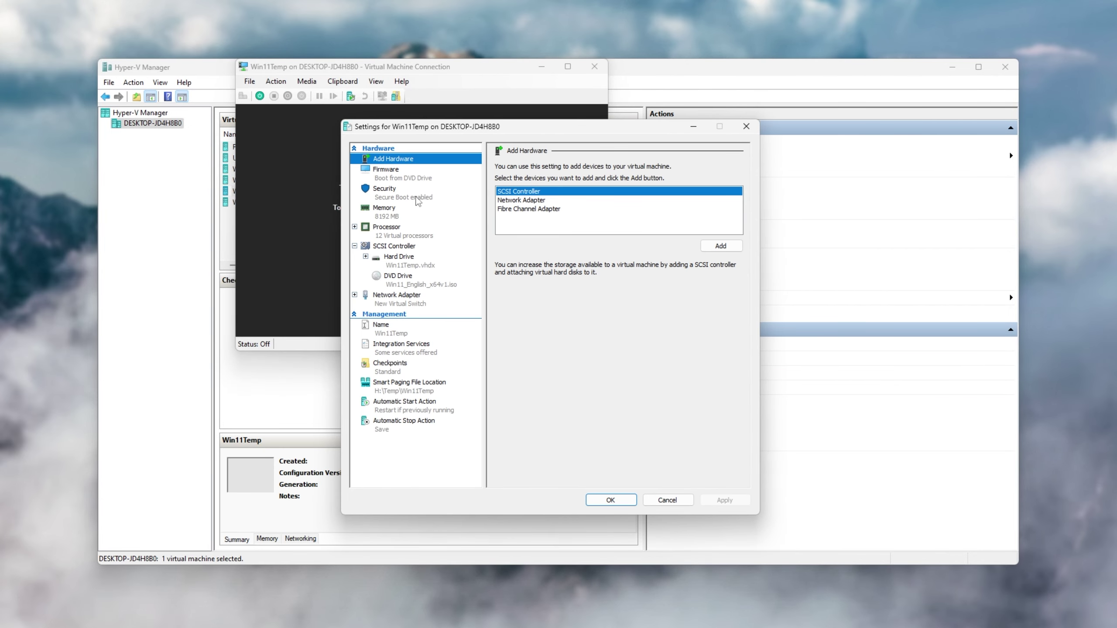
left_click(426, 194)
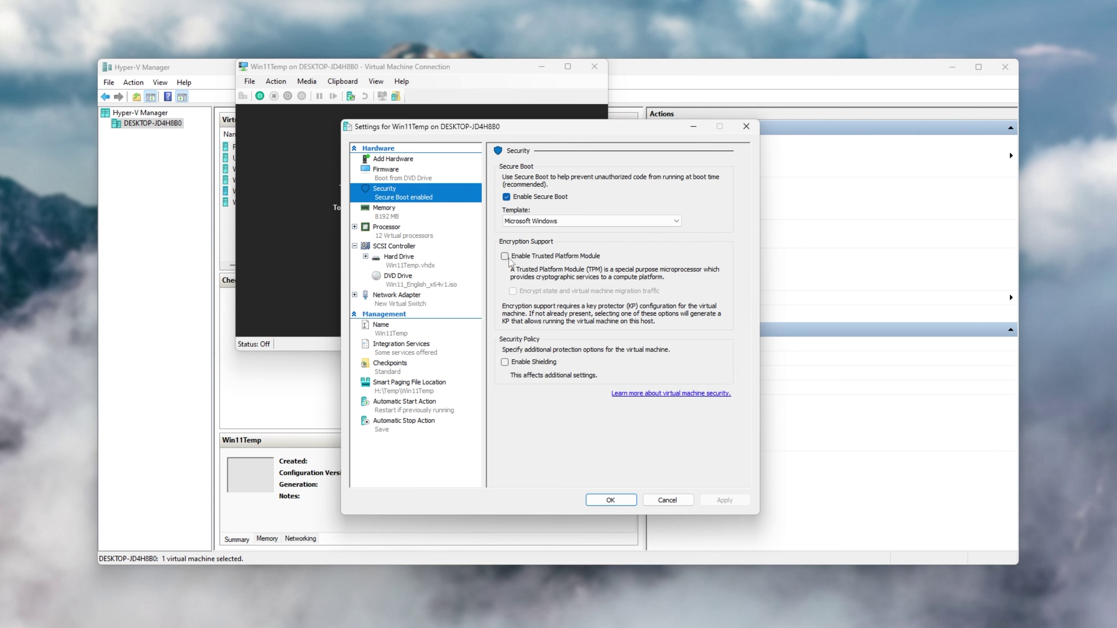
left_click(551, 261)
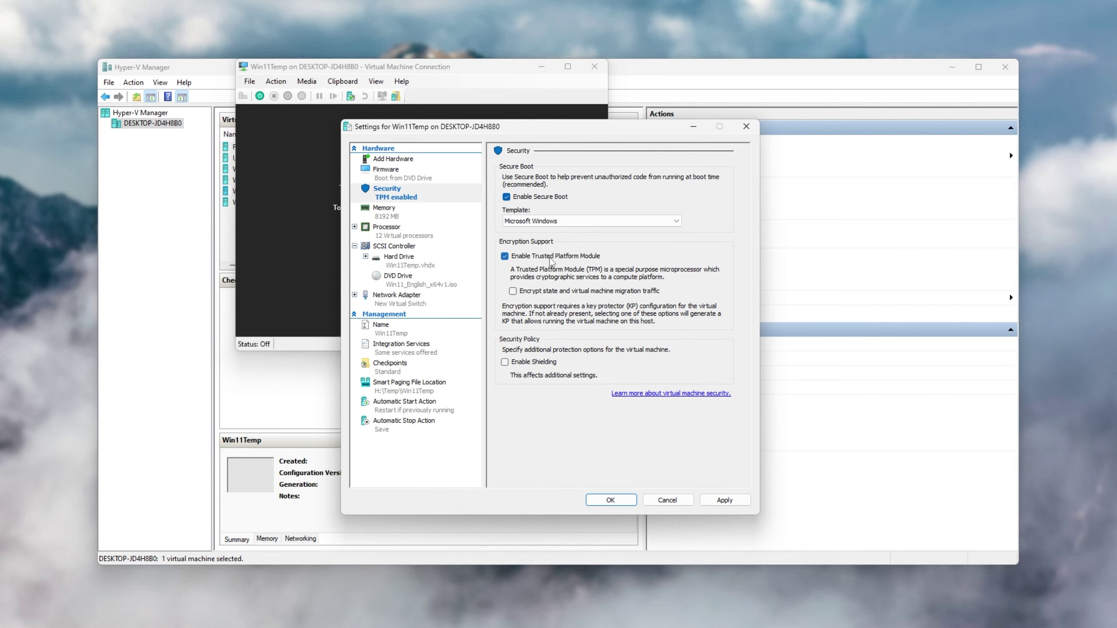
left_click(611, 501)
Start Win11Temp, reset it from the Action menu, and boot from the installation DVD
left_click(260, 96)
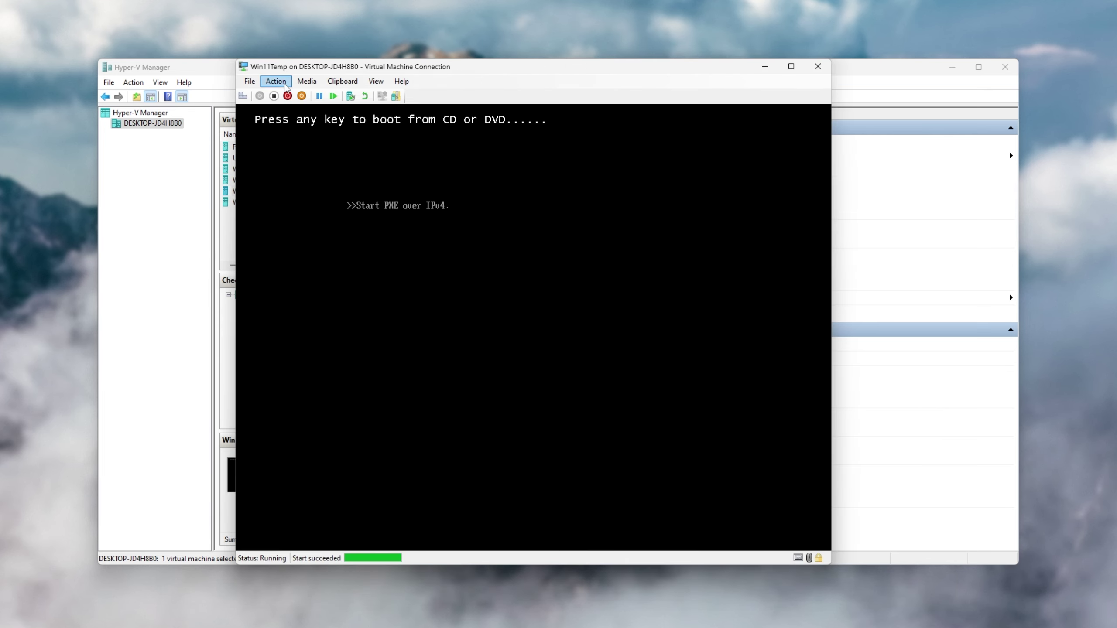
left_click(285, 84)
left_click(284, 84)
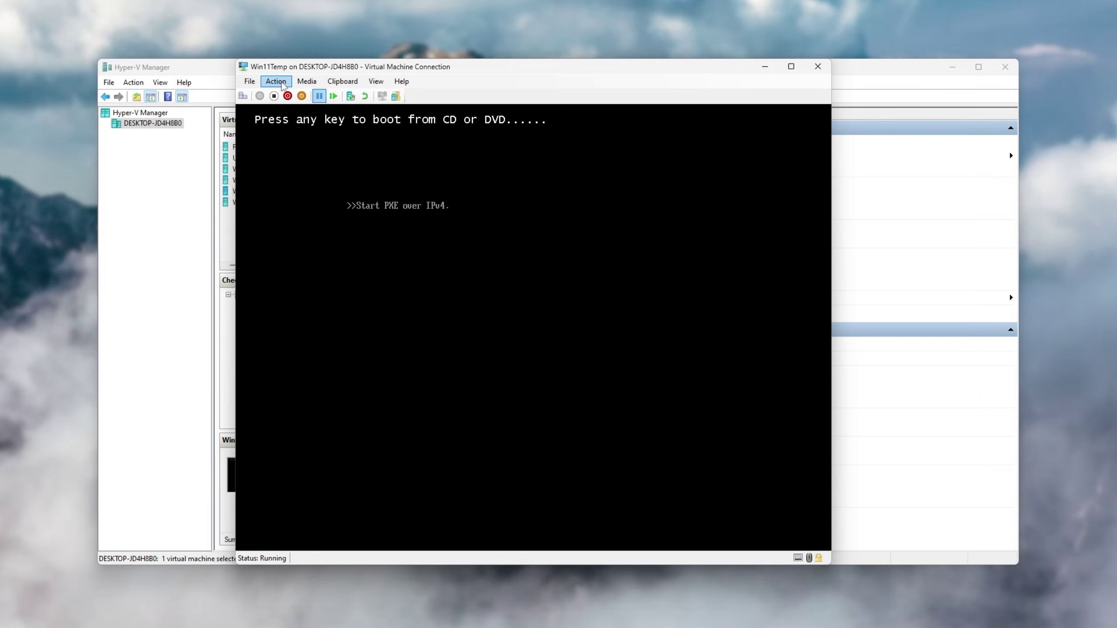
left_click(305, 93)
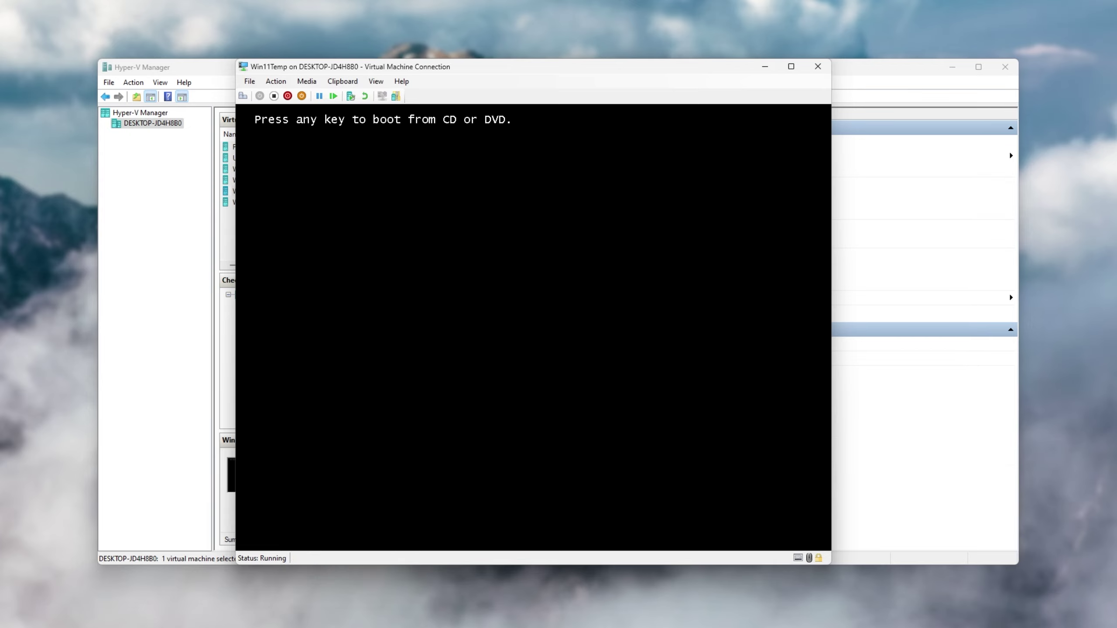
key("Return")
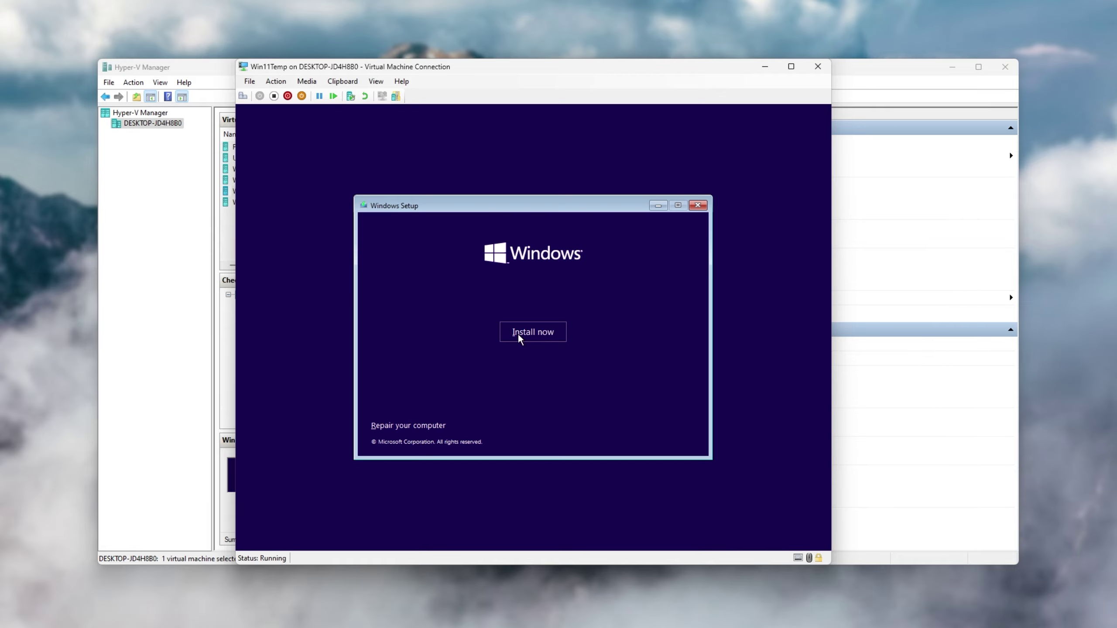
Start Windows Setup, accept the license terms, and choose a Custom installation
left_click(521, 334)
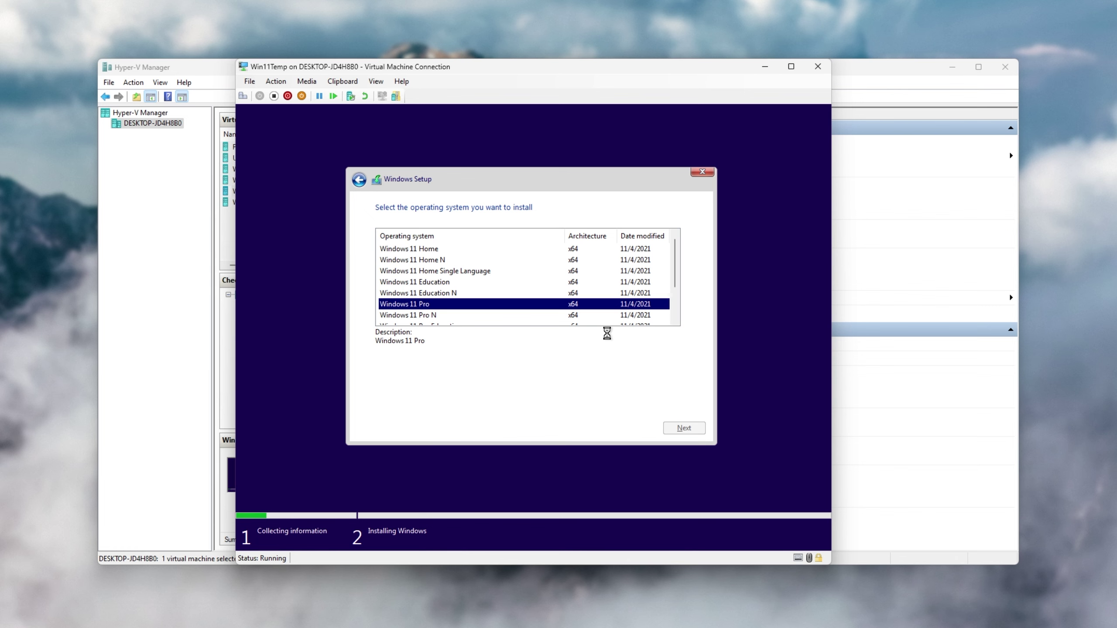
left_click(683, 429)
left_click(541, 301)
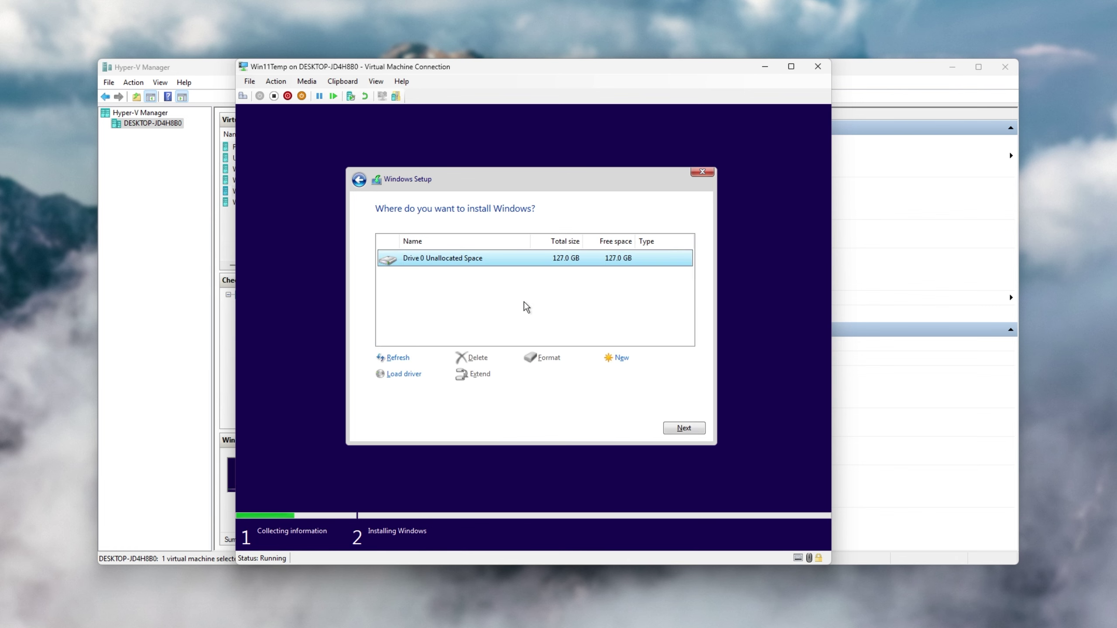
Create a new partition on Drive 0 and install Windows onto it
left_click(608, 356)
left_click(638, 376)
left_click(619, 378)
left_click(681, 428)
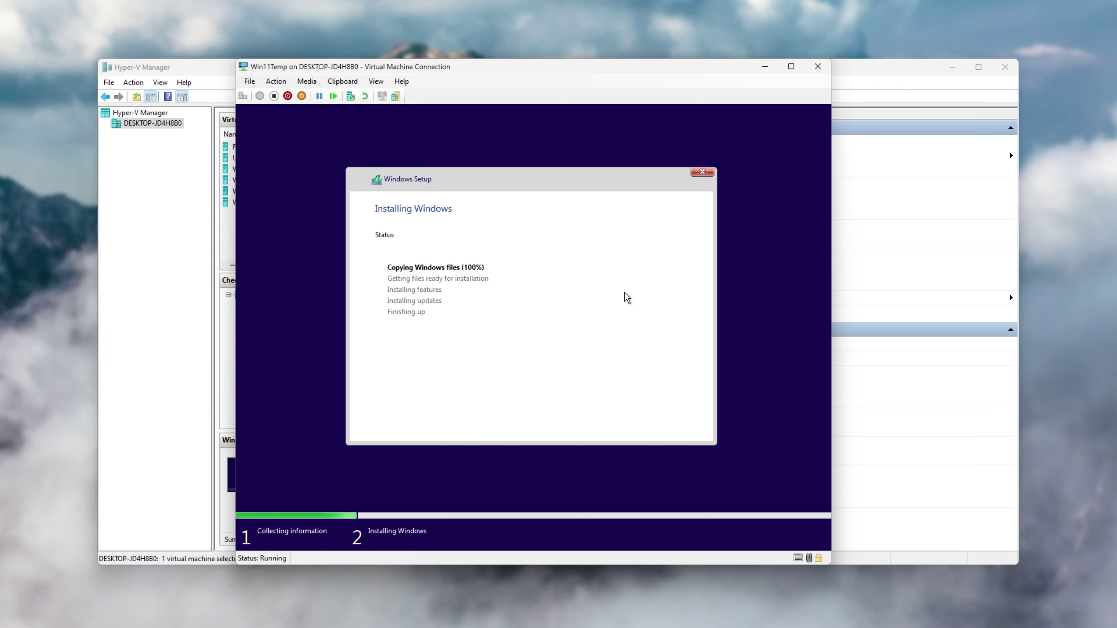